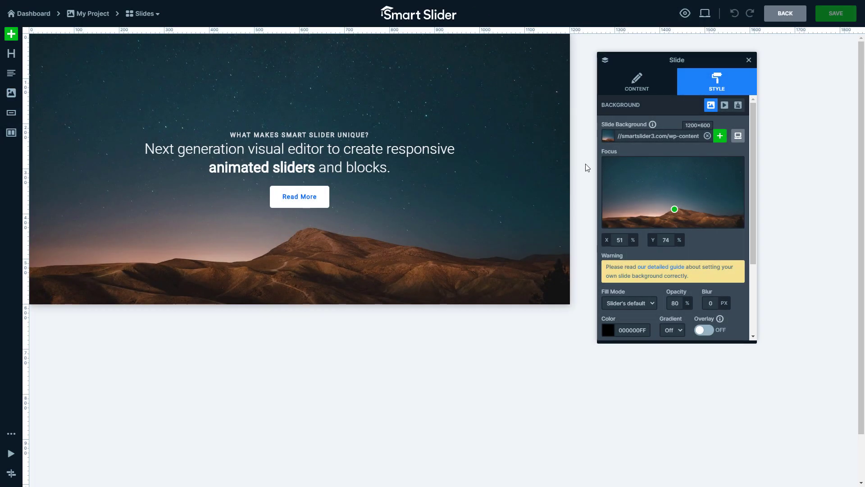
Select the heading layer, preview its Move and Bounce incoming presets, and return to the Fade category.
click(415, 136)
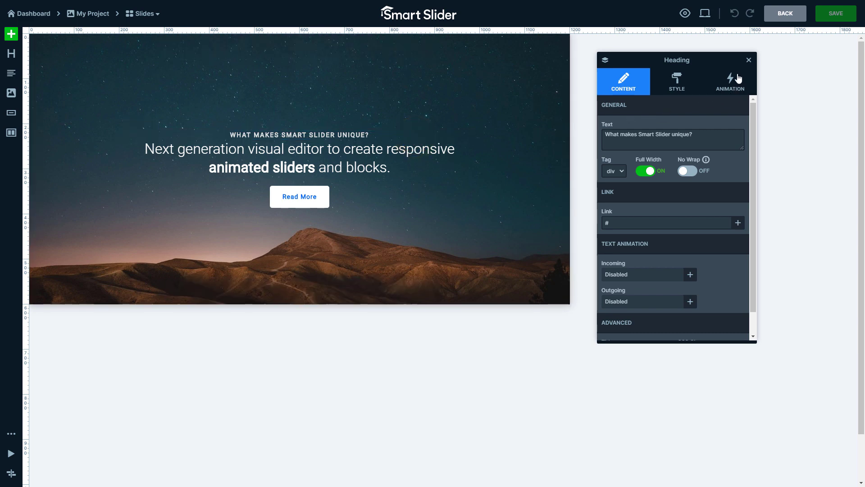
click(730, 91)
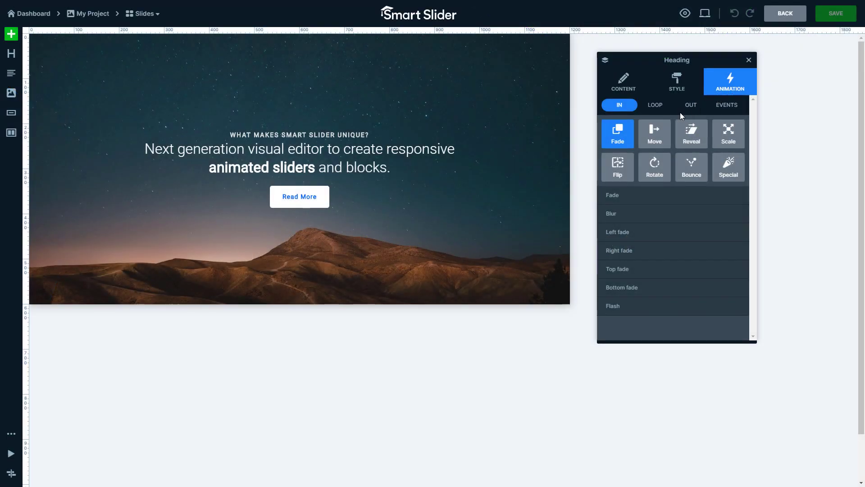
click(661, 131)
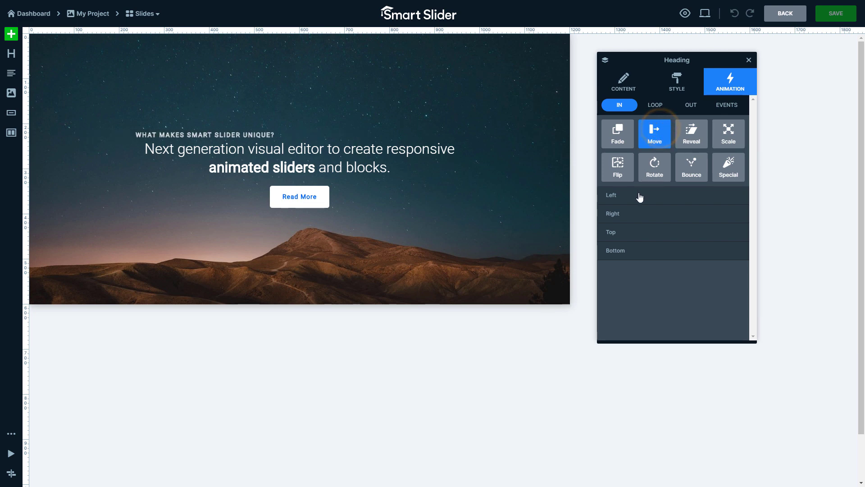
click(691, 172)
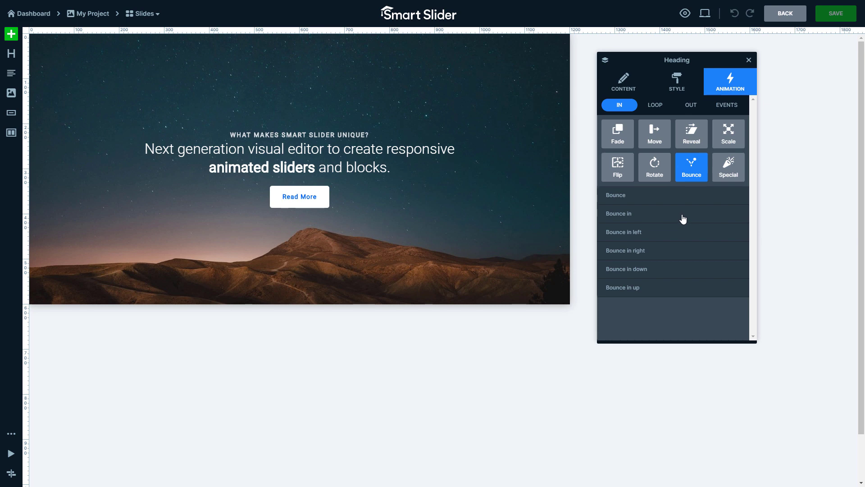
click(625, 143)
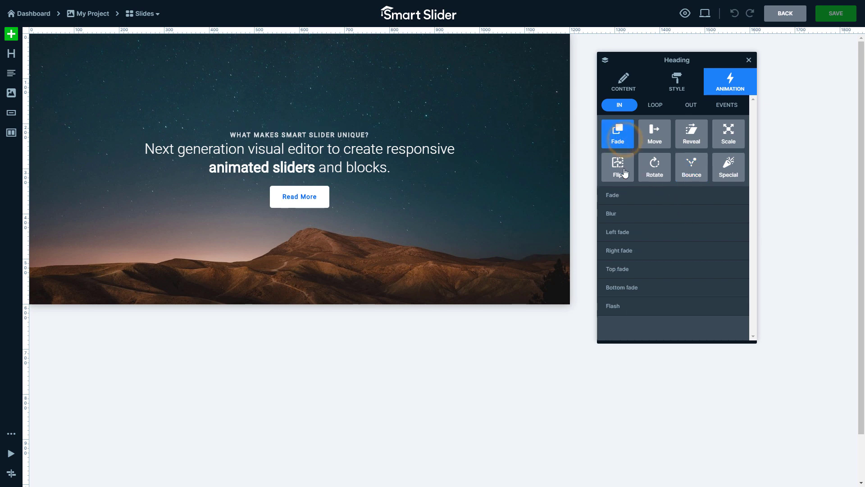
Apply a Fade-in to the heading with Offset Y 50 px and Scale X 150%, then preview it.
click(624, 197)
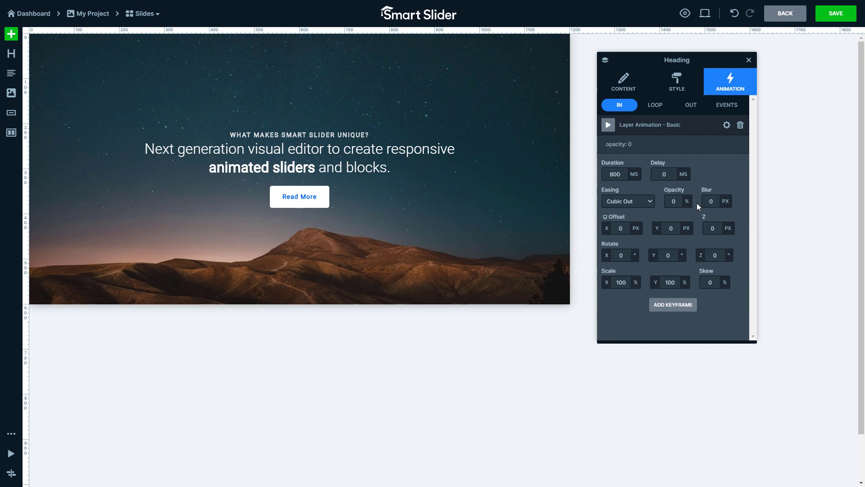
click(674, 228)
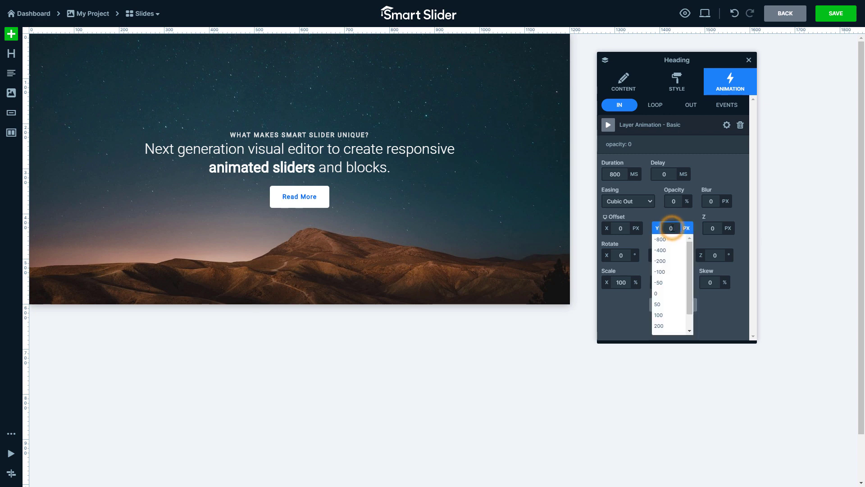
click(663, 304)
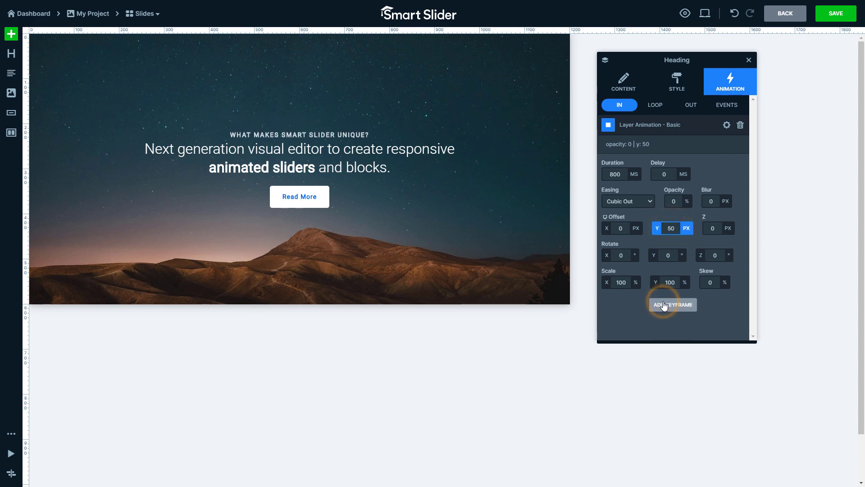
click(626, 283)
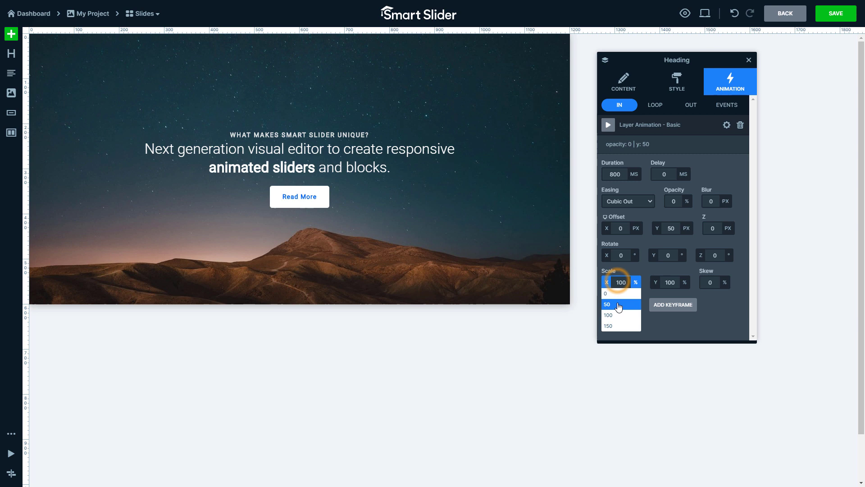
click(618, 325)
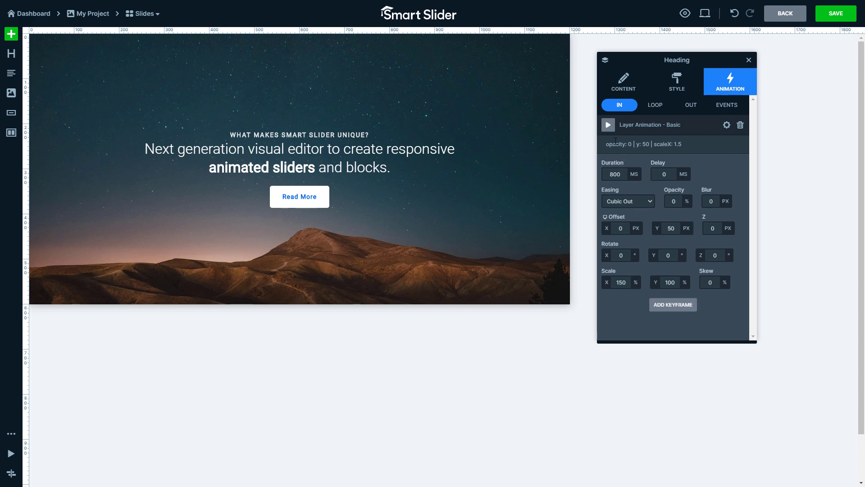
click(609, 128)
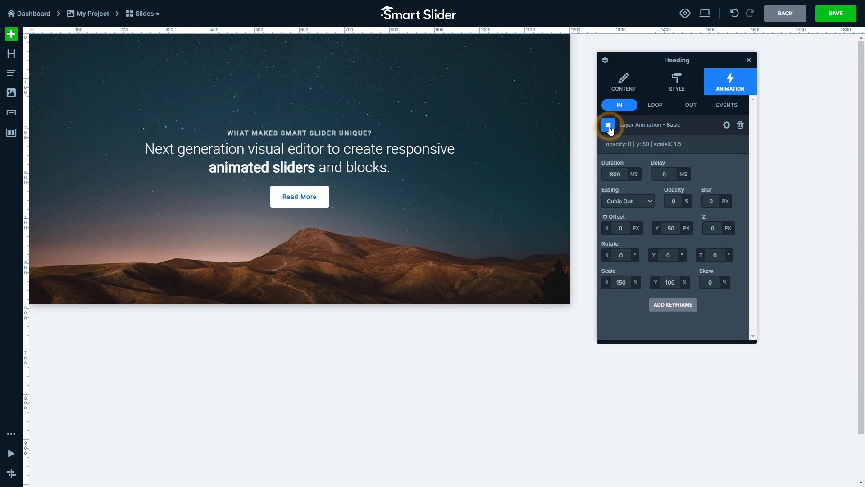
Stop the preview, then on the timeline delay the heading animation to 400 ms and lengthen it to 1400 ms.
click(609, 128)
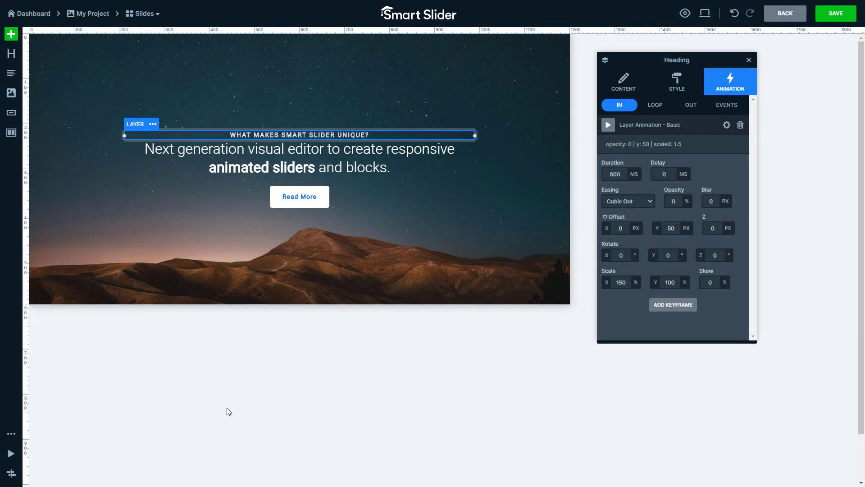
click(12, 473)
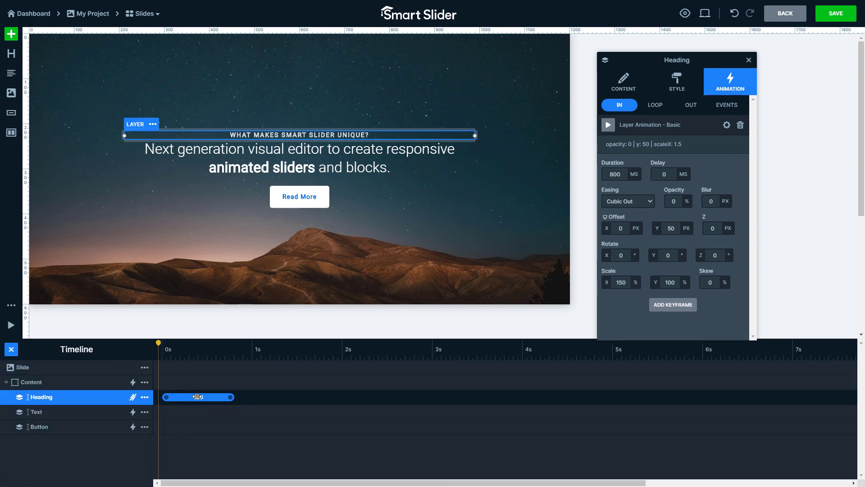
drag(197, 397, 233, 396)
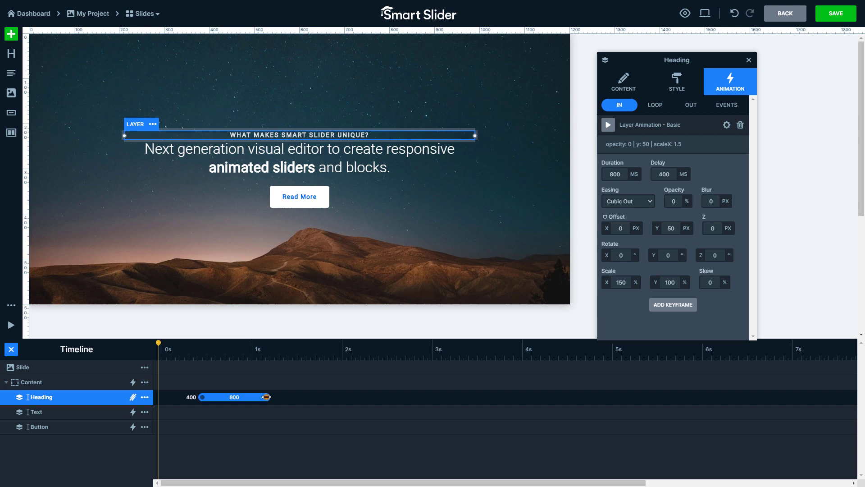
drag(266, 396, 318, 397)
Copy the heading's animation from its timeline bar.
right_click(307, 398)
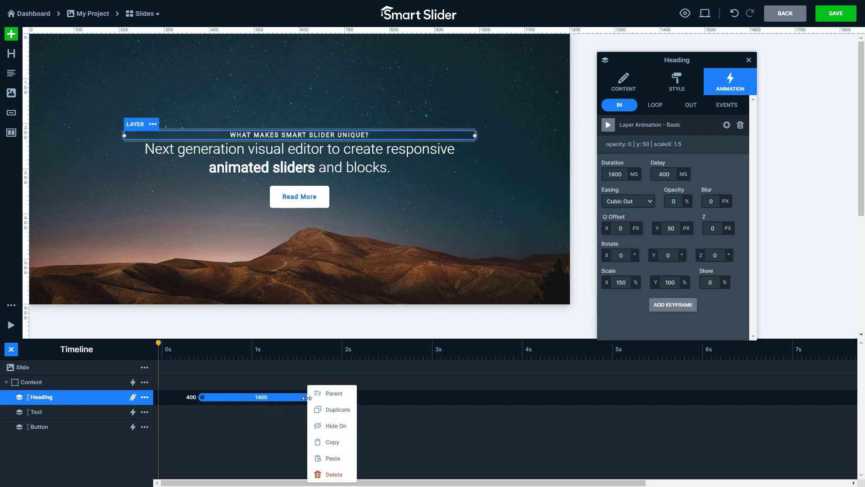
mouse_move(320, 441)
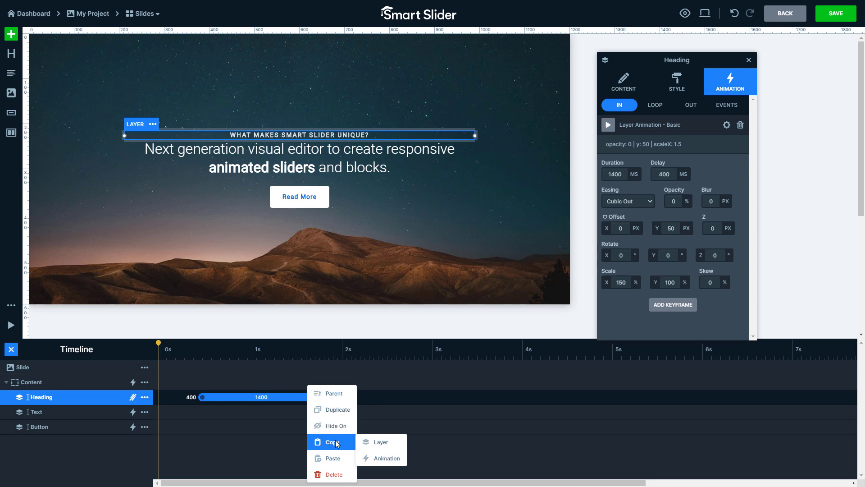
click(392, 459)
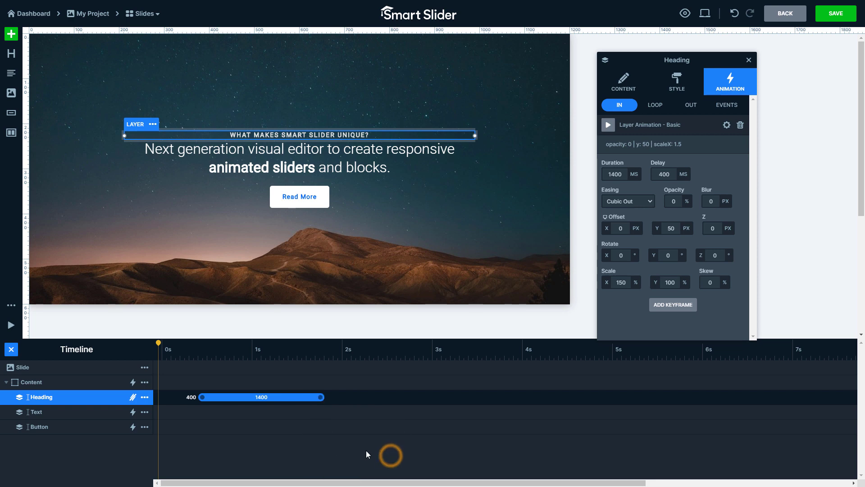
Paste the copied animation onto the Text layer and the Button layer.
click(144, 412)
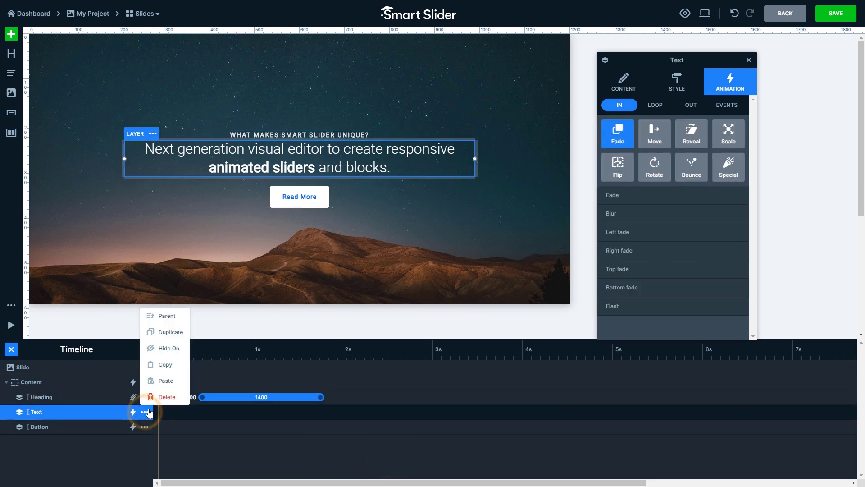
mouse_move(167, 380)
click(214, 396)
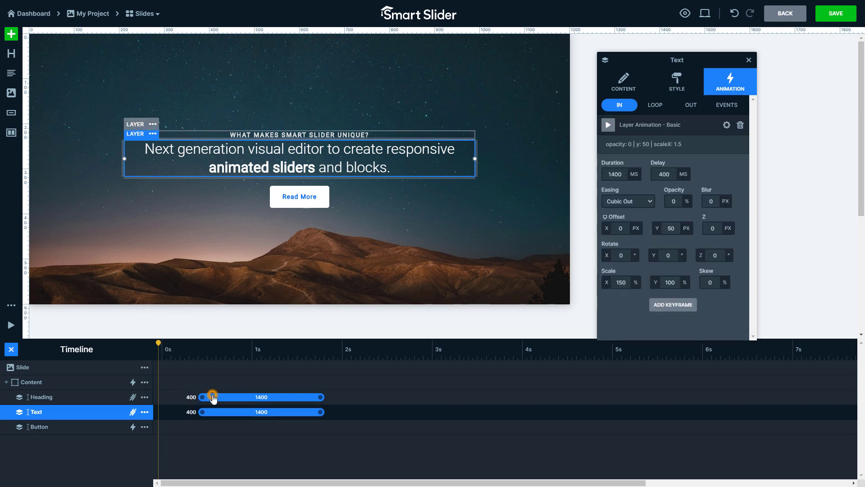
click(144, 427)
mouse_move(167, 395)
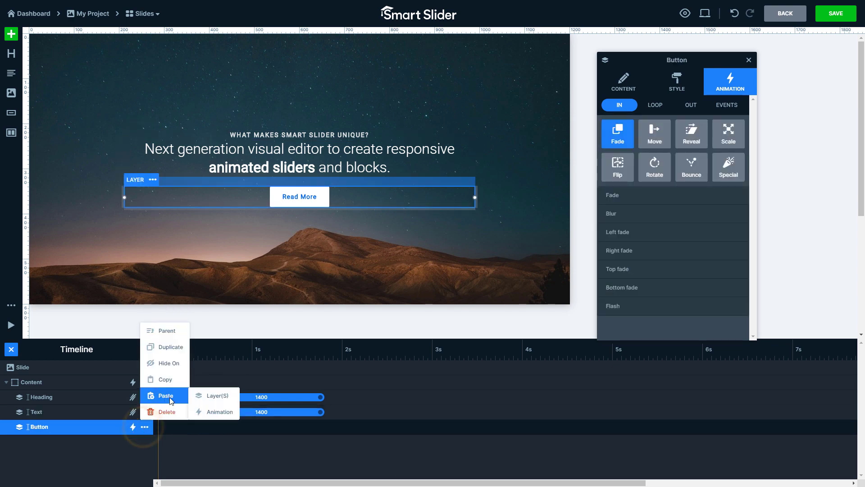
click(211, 410)
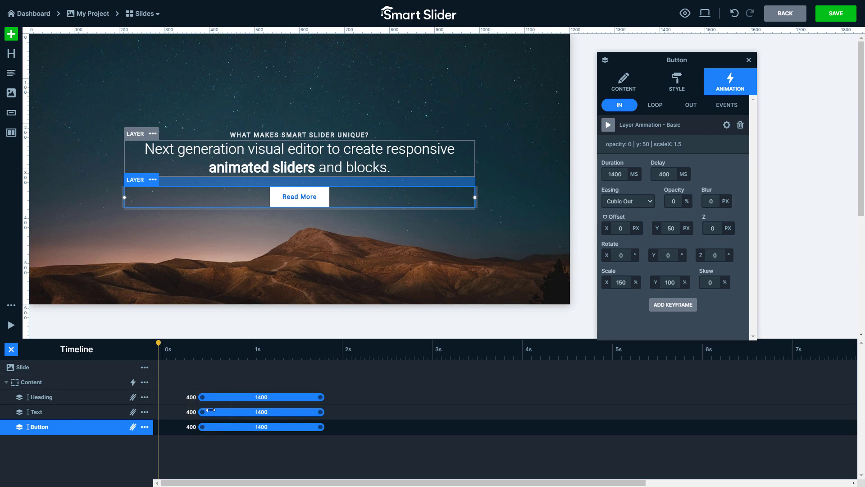
Drag the Text animation to start at 700 ms and play all layer animations.
drag(210, 410, 290, 427)
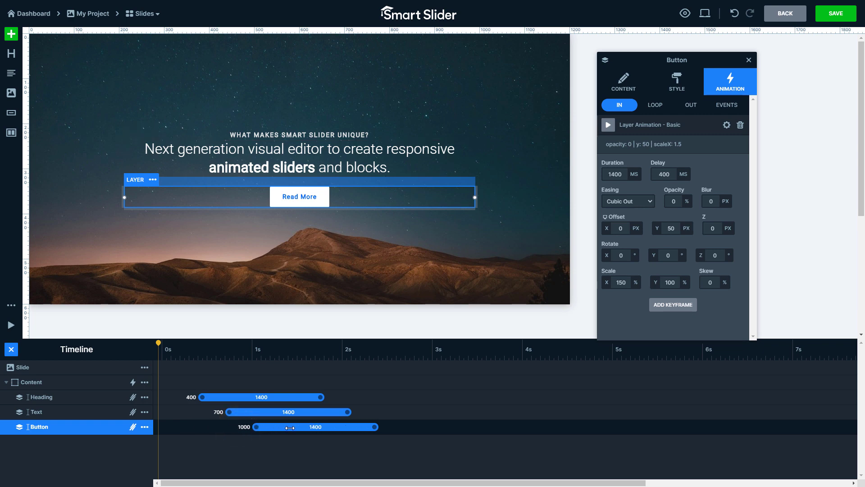
click(12, 325)
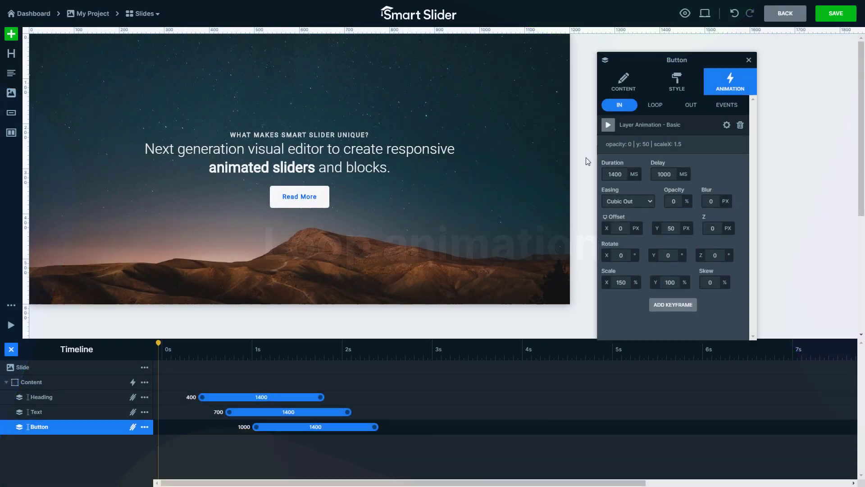
Apply the Shrink loop animation to the Read More button with a repeat count of 2.
click(661, 114)
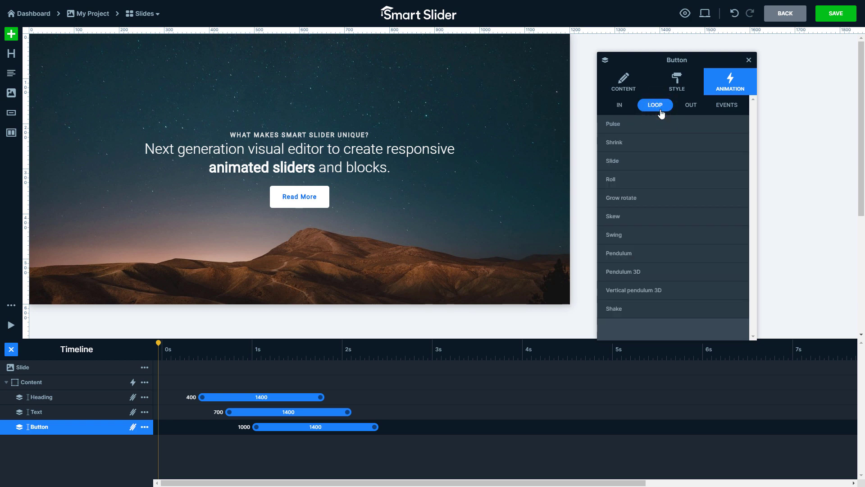
click(655, 143)
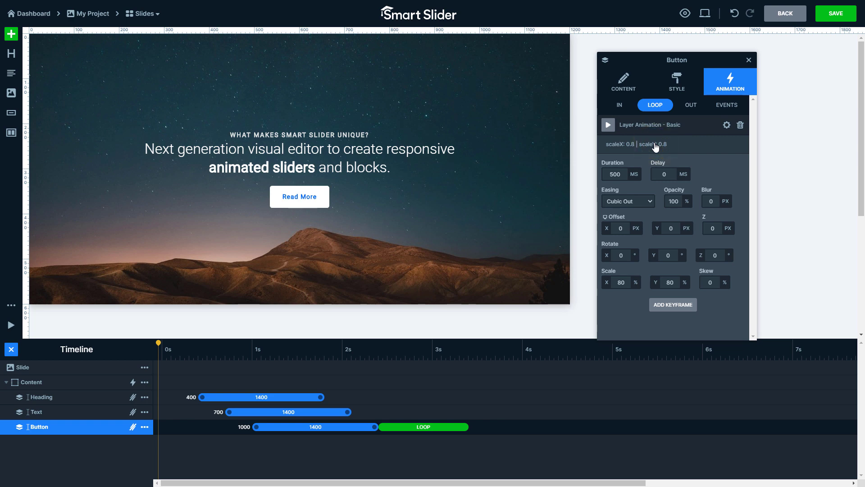
click(729, 128)
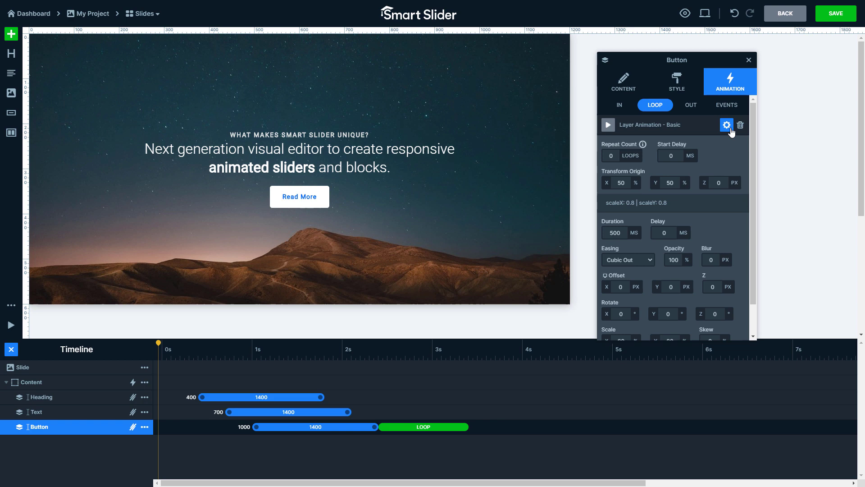
click(615, 157)
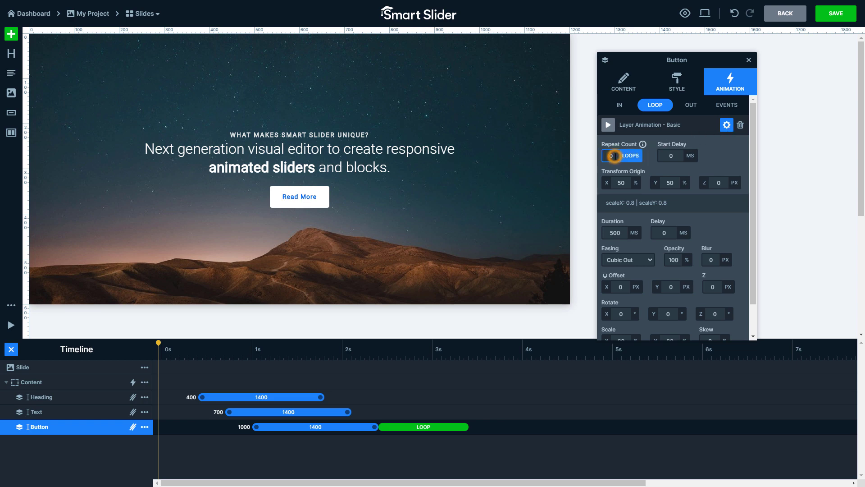
key(BackSpace)
key(Return)
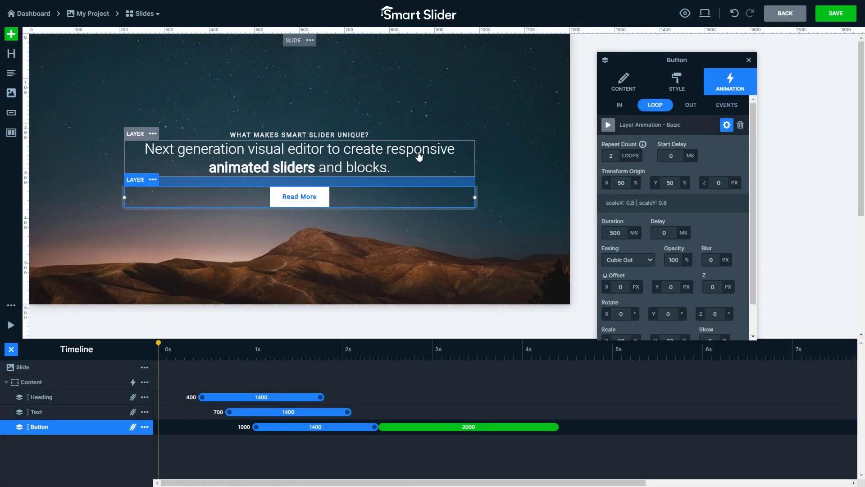
Give the main text an 800 ms Fade-out starting at 2400 ms, then play and scrub to preview.
click(419, 153)
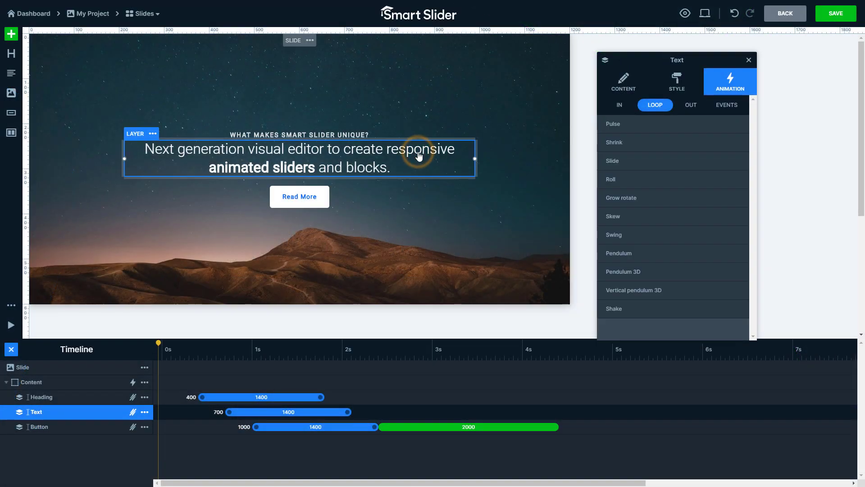
click(689, 107)
click(687, 124)
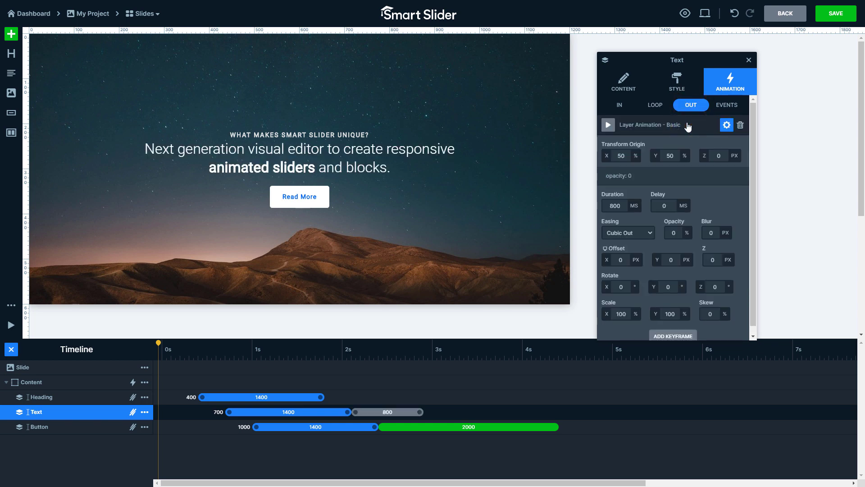
drag(396, 411, 612, 422)
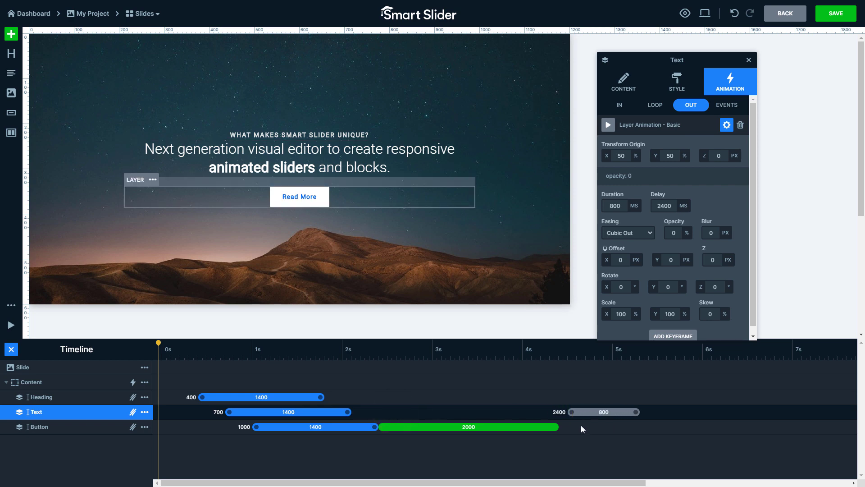
click(160, 343)
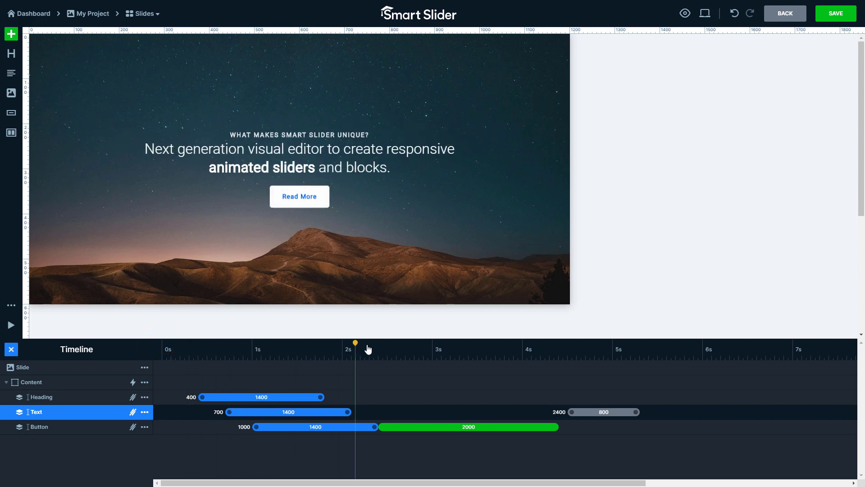
drag(368, 349, 149, 335)
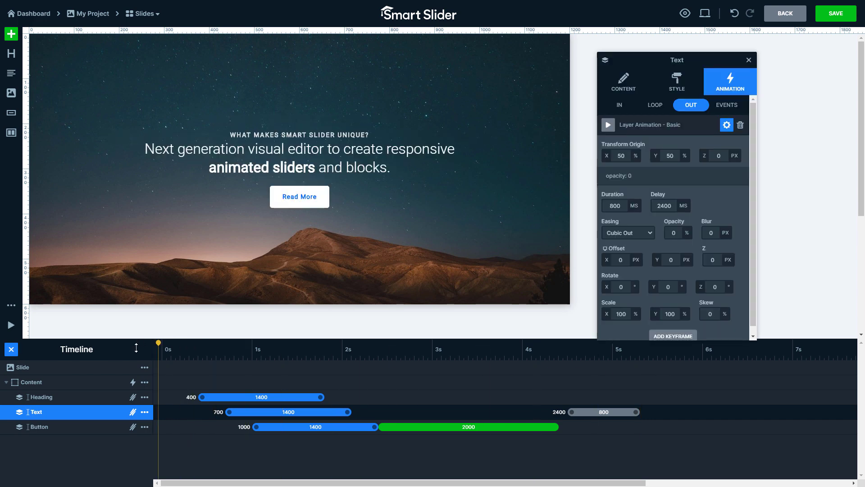
Remove all animations from the Button layer, then from the Text layer.
click(133, 426)
click(133, 411)
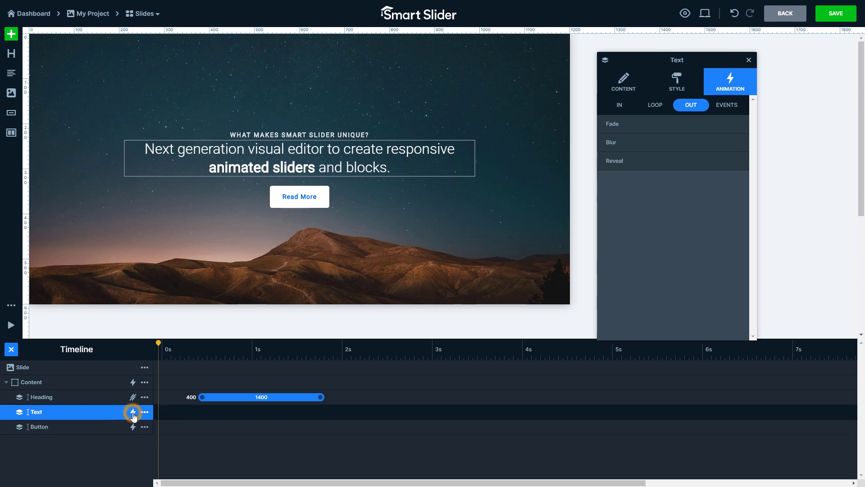
Remove the Heading's animation and add a Left to Right Reveal incoming animation to the Content group.
click(133, 397)
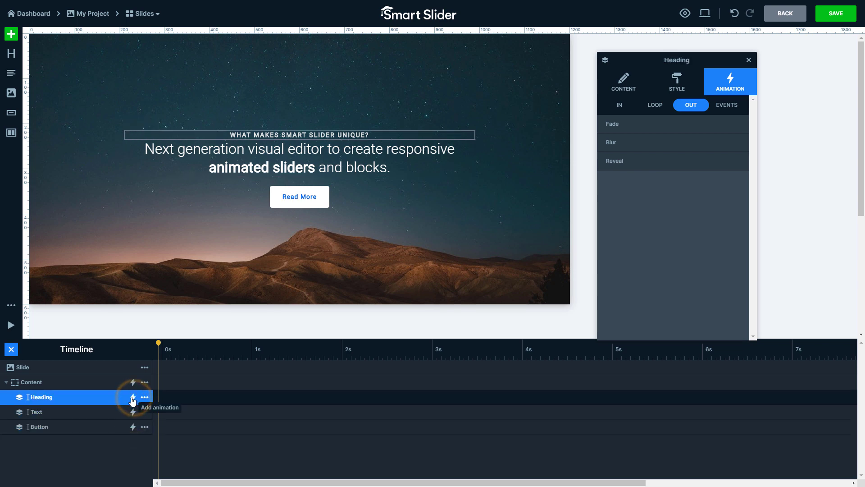
click(110, 384)
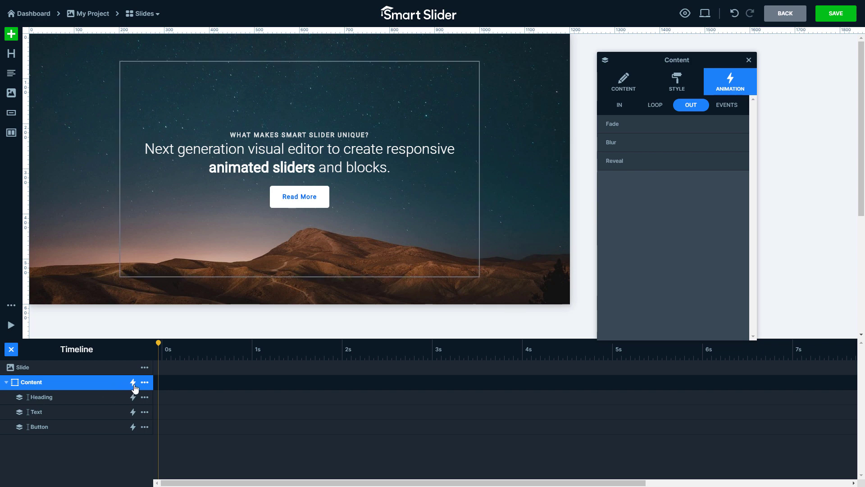
click(132, 383)
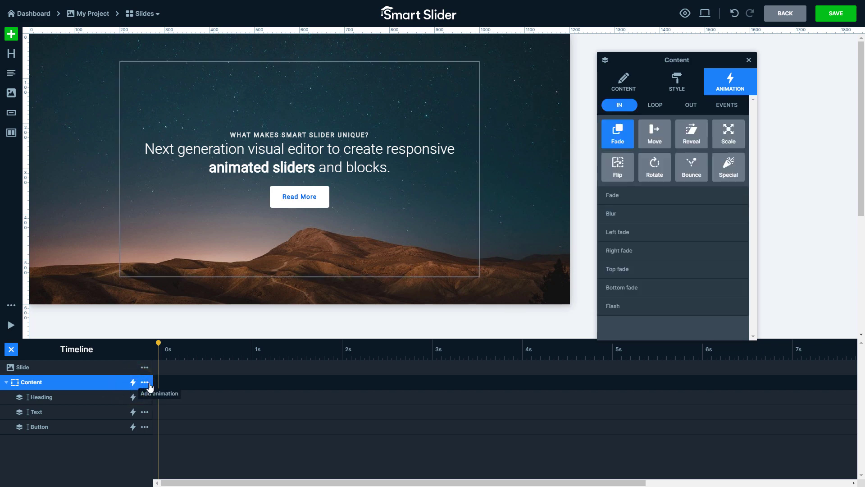
click(688, 132)
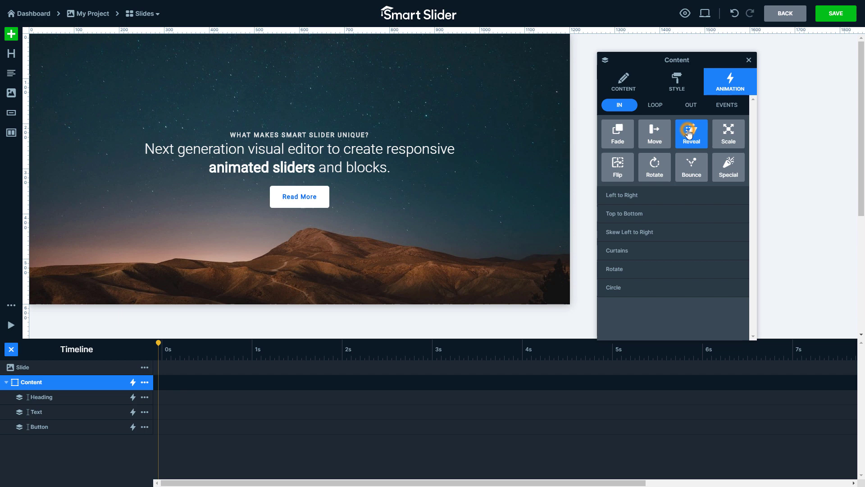
click(676, 199)
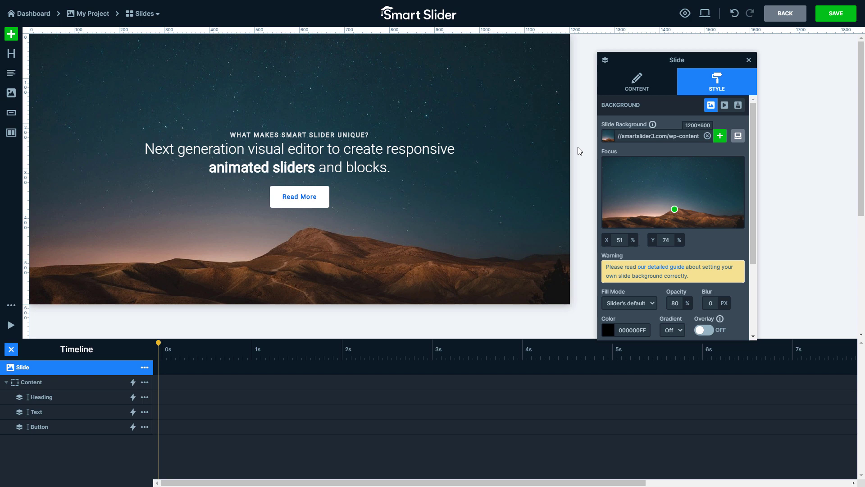
Apply Fade as both the incoming and outgoing animation of the main text layer, 800 ms each.
click(433, 154)
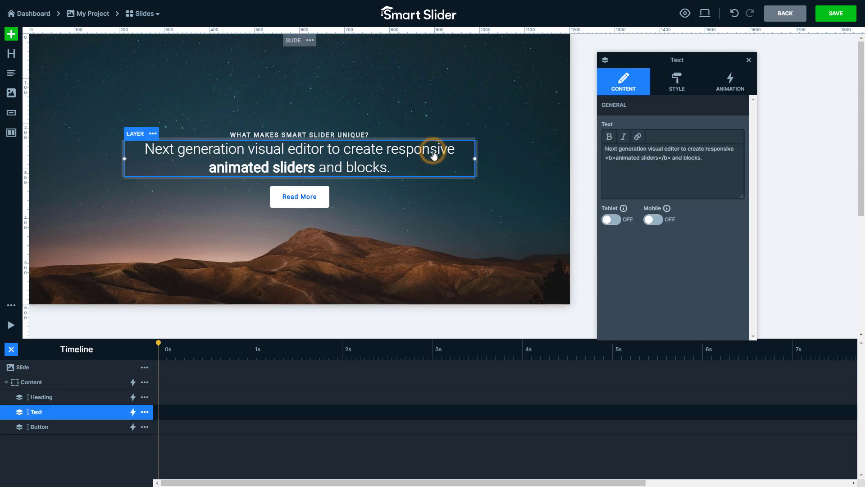
click(730, 90)
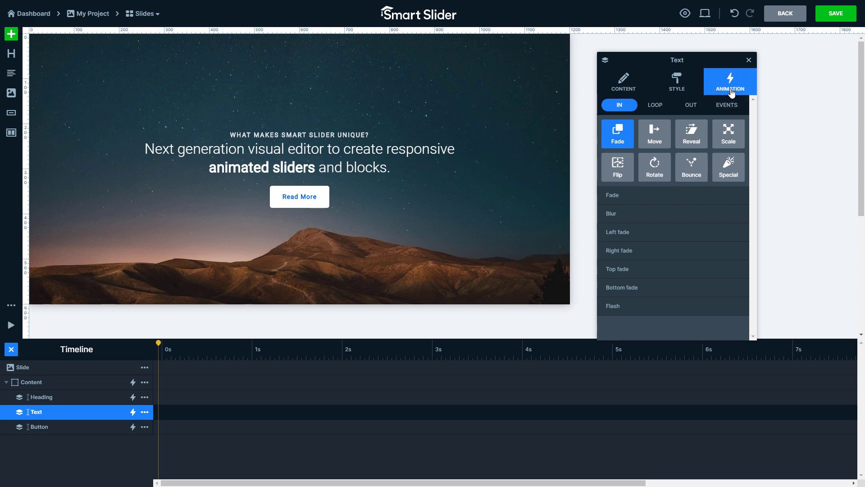
click(626, 196)
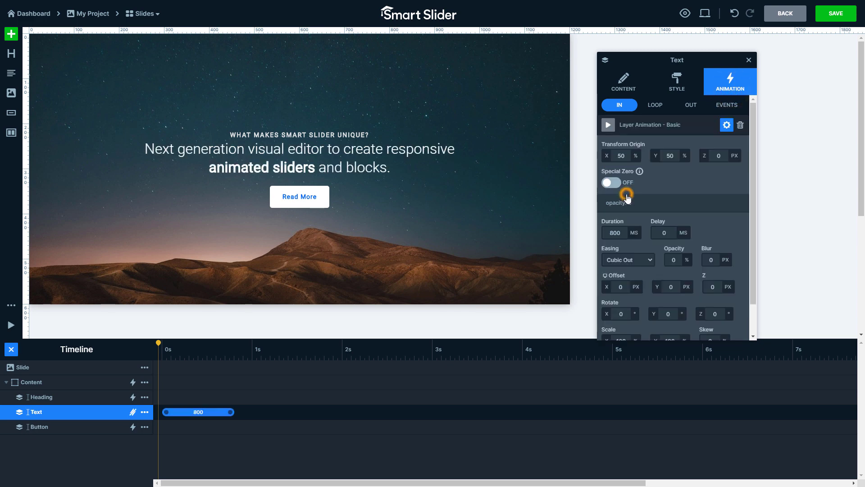
click(688, 105)
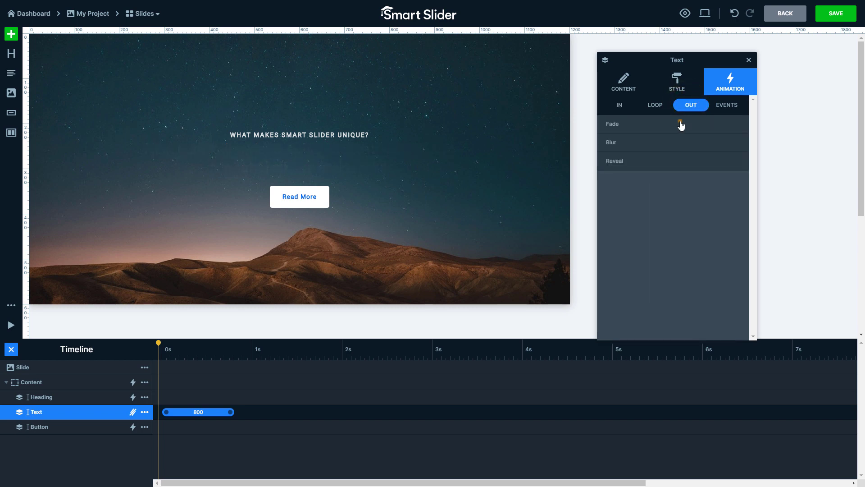
click(679, 124)
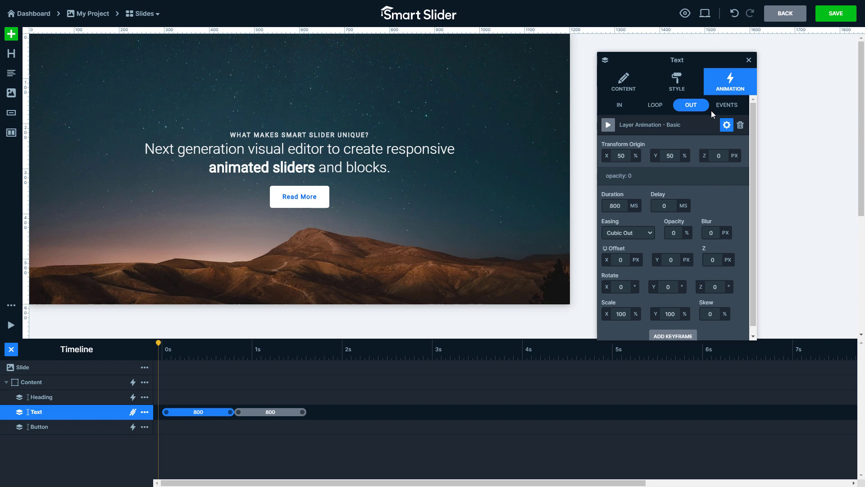
Make the Text layer play in on SlideMouseEnter and out on SlideMouseLeave, with Repeatable on.
click(730, 110)
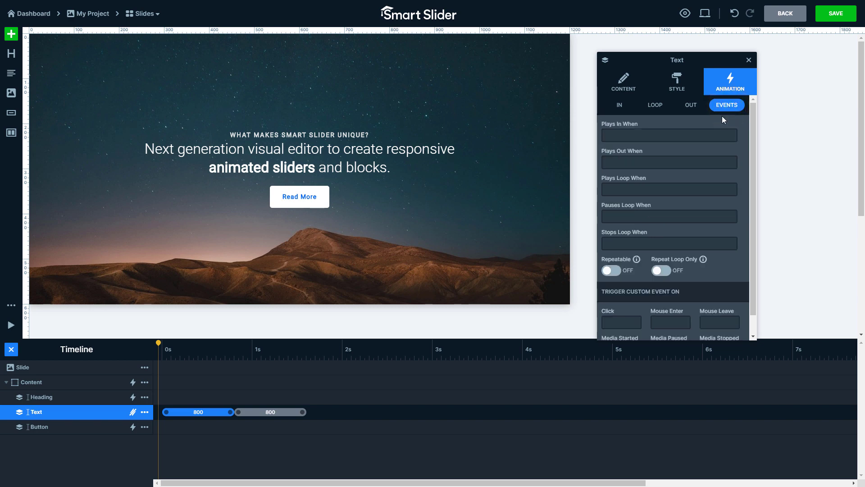
click(717, 134)
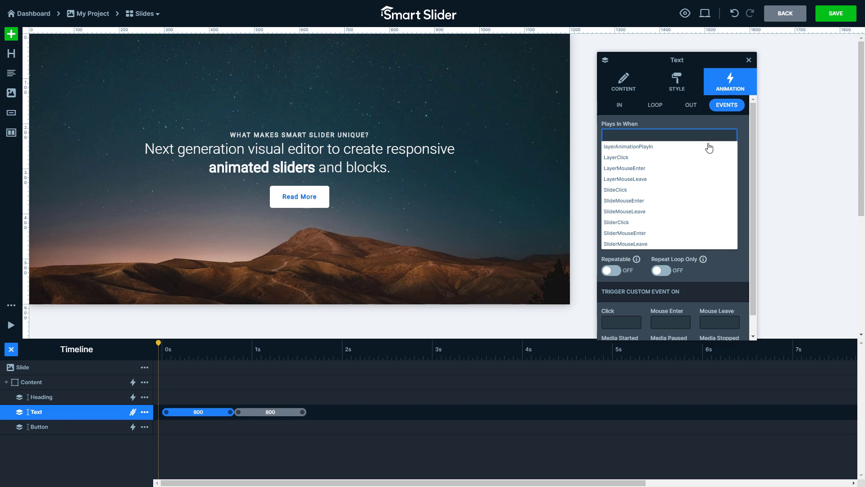
click(679, 200)
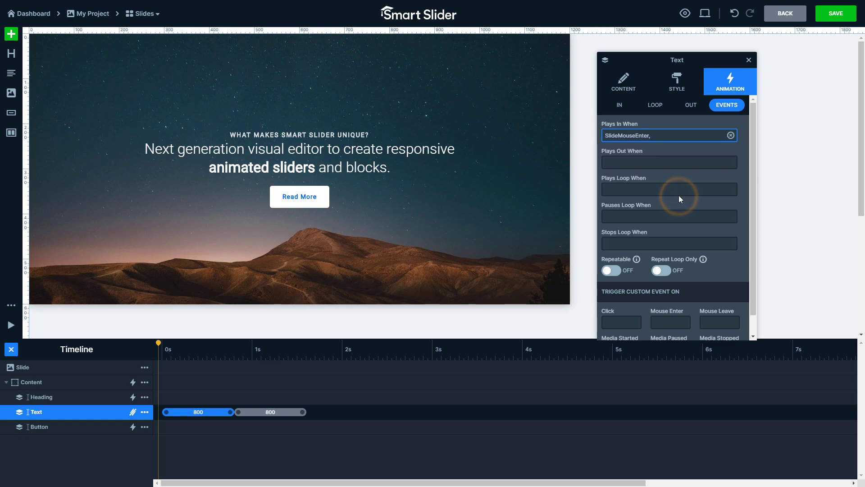
click(684, 161)
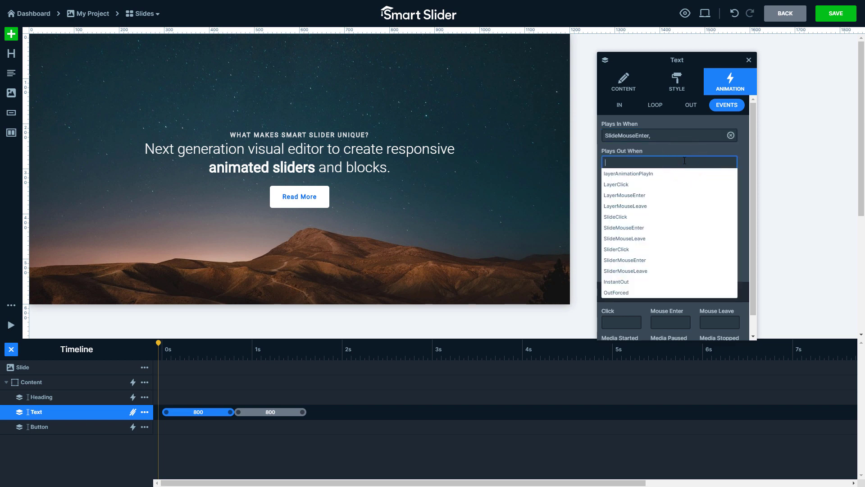
click(664, 240)
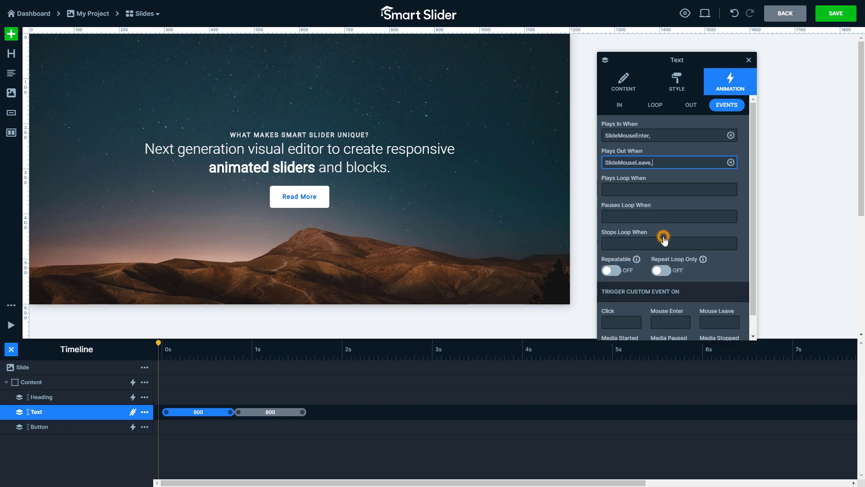
click(608, 271)
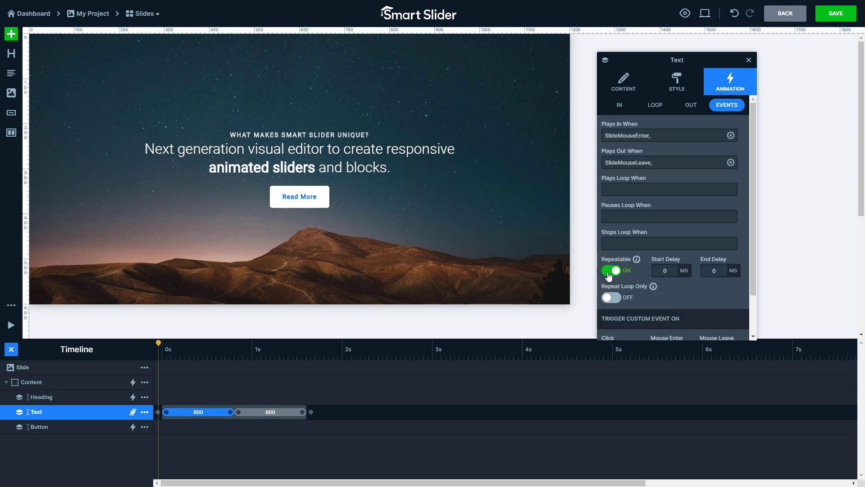
click(682, 17)
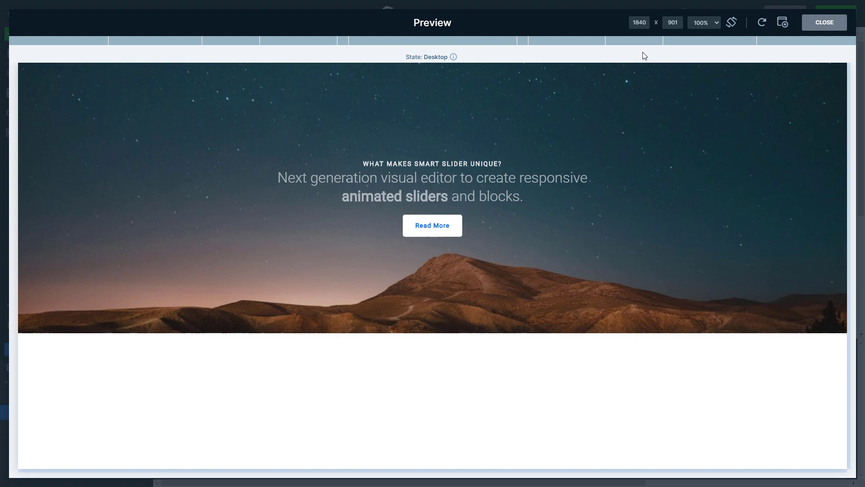
key(Escape)
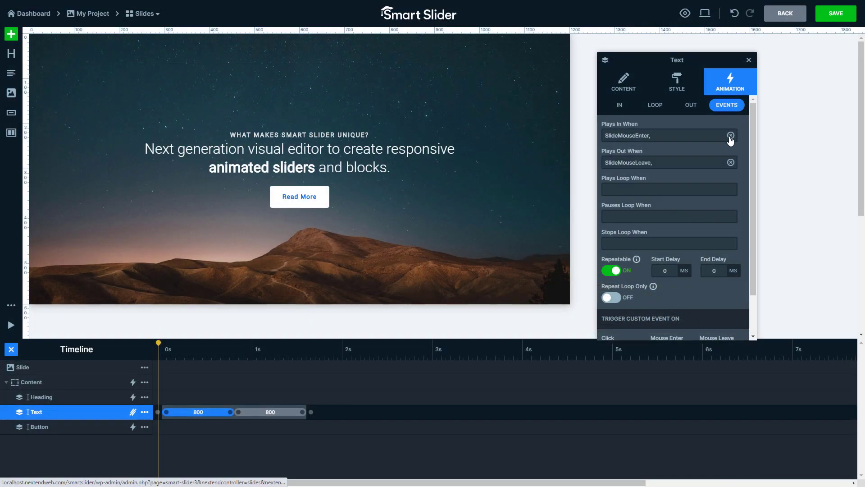
Replace the Text layer's mouse triggers with play-in event myEvent and play-out event myEvent_out.
click(729, 136)
click(731, 163)
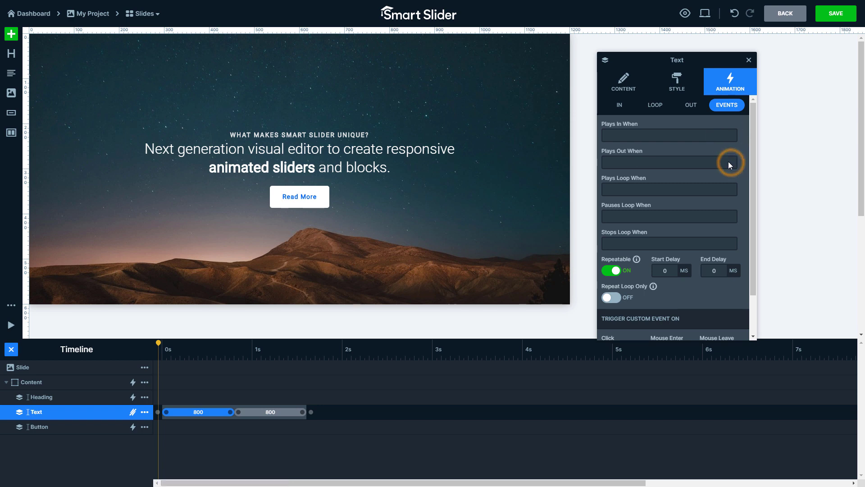
click(688, 135)
text(myEvent)
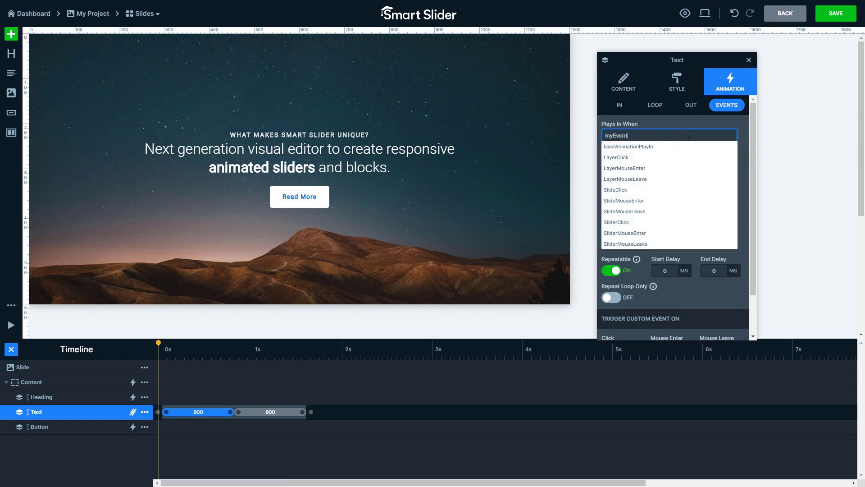
key(Return)
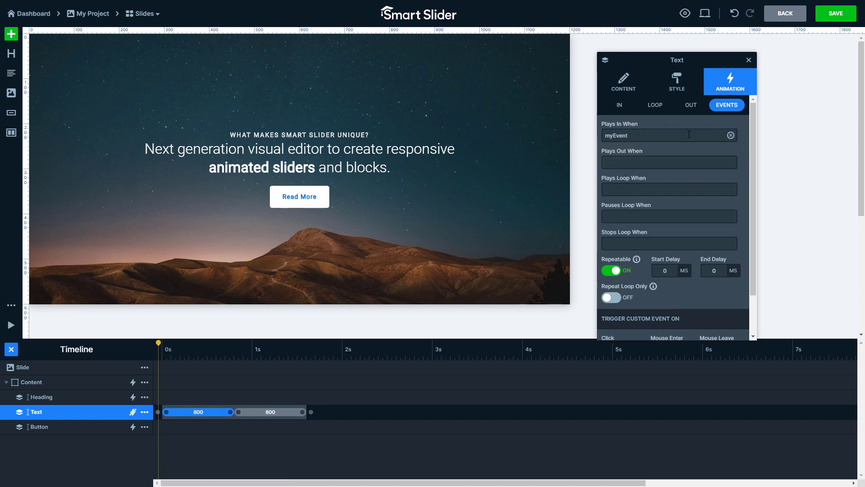
click(689, 158)
text(myEv)
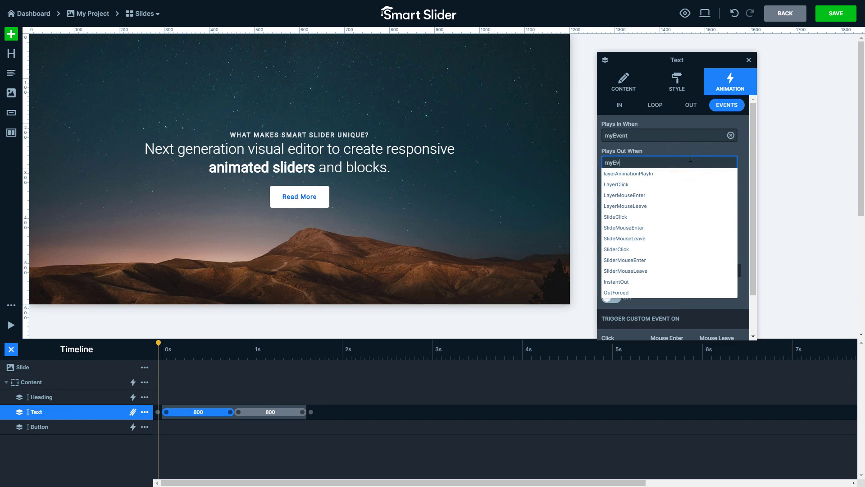
text(ent_out)
key(Return)
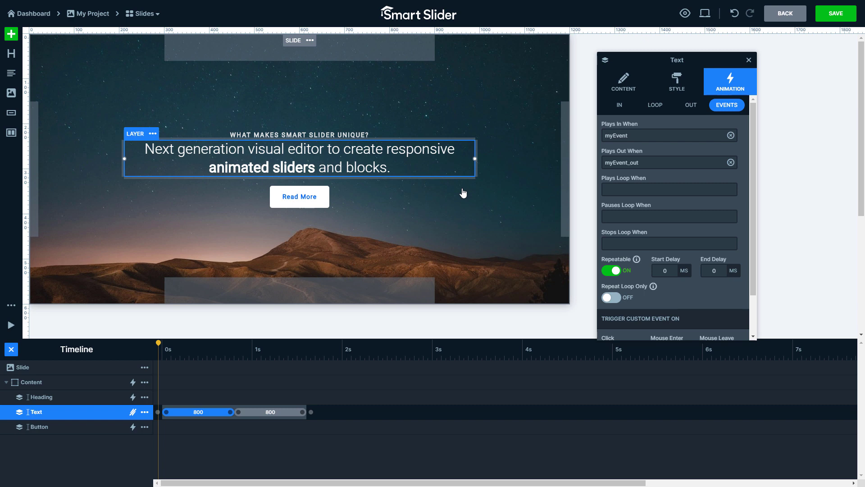
Set the Read More button's click to trigger the custom events myEvent,myEvent_out.
click(406, 201)
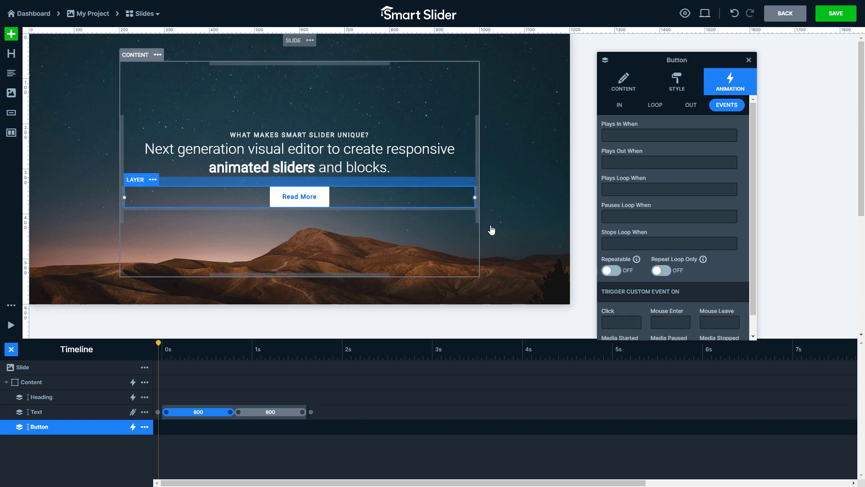
drag(626, 342, 626, 378)
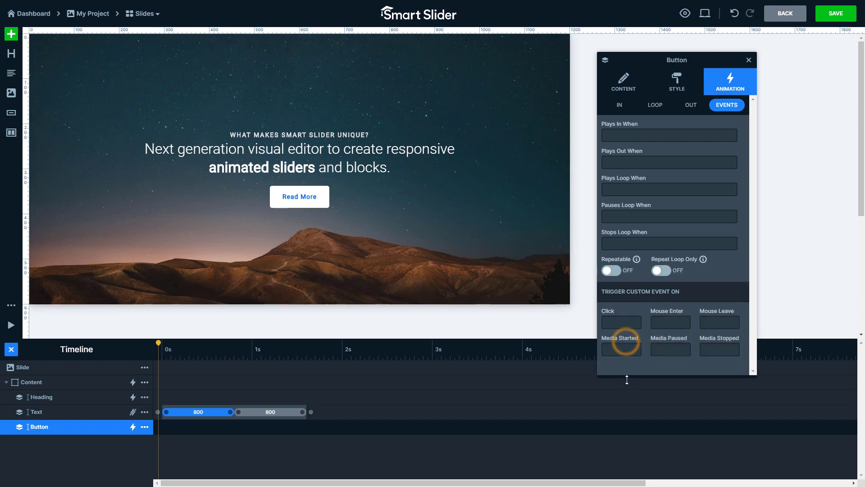
click(620, 323)
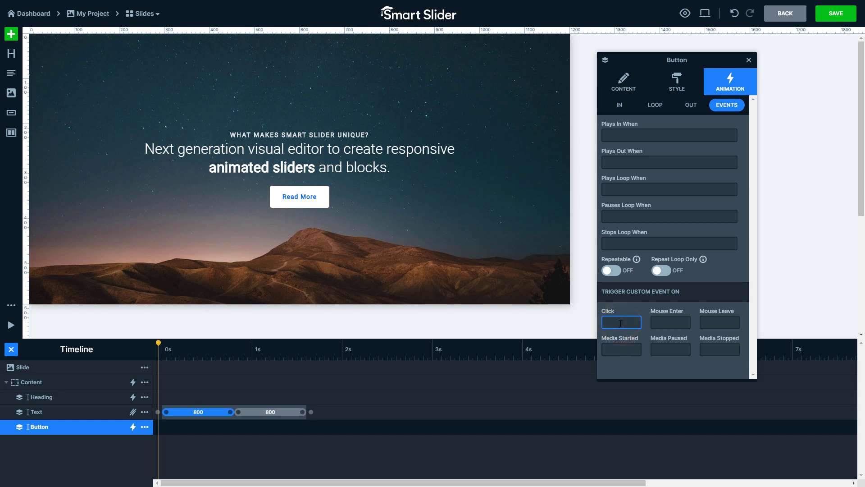
text(myEvent,)
text(myEvent_out)
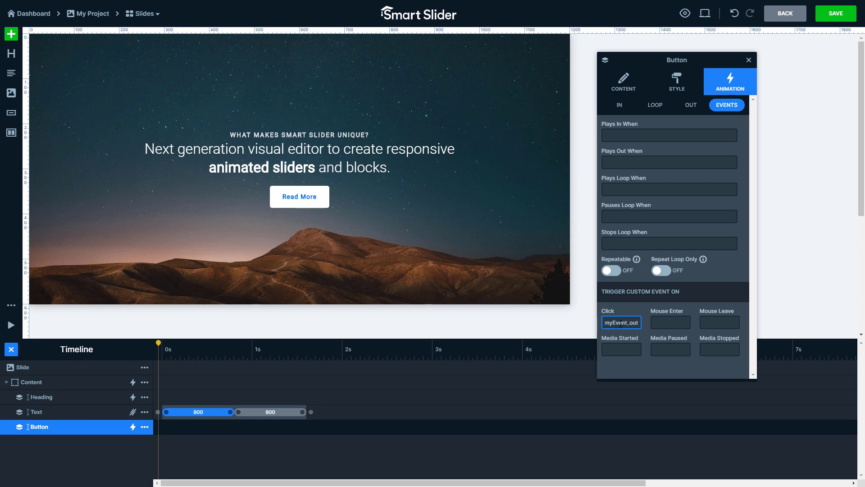
key(Return)
Preview the slide and click Read More four times, toggling the main text on and off.
click(687, 15)
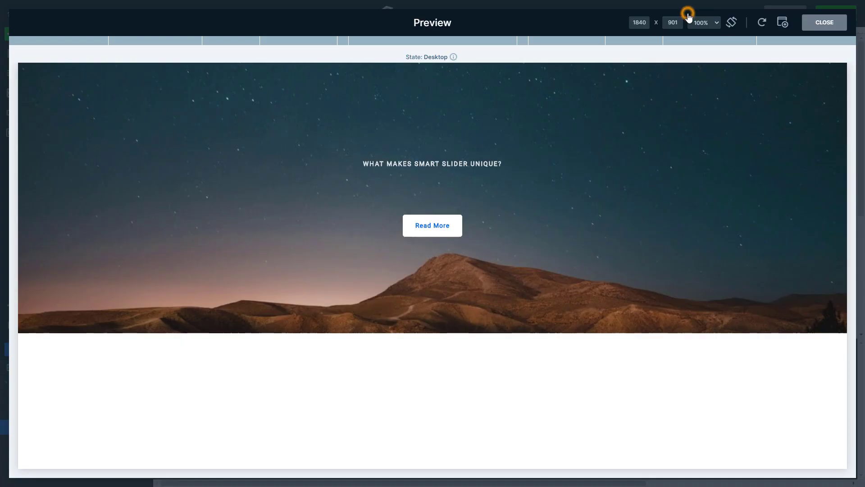
click(452, 233)
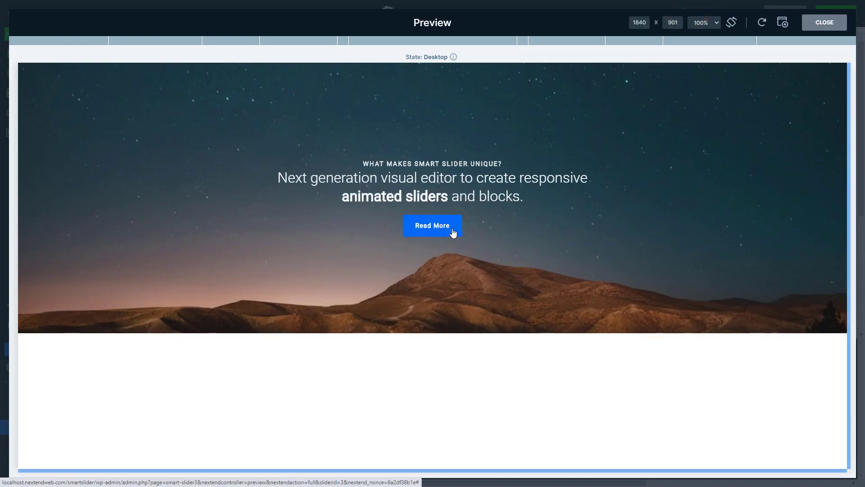
click(452, 233)
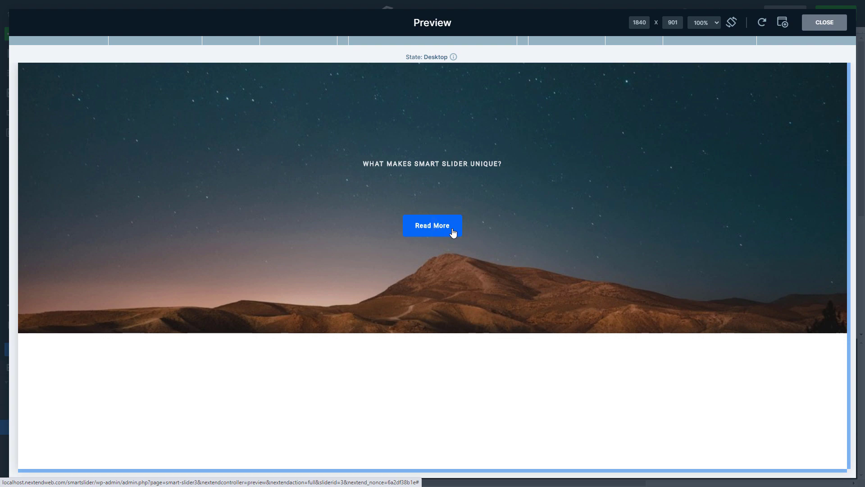
click(453, 233)
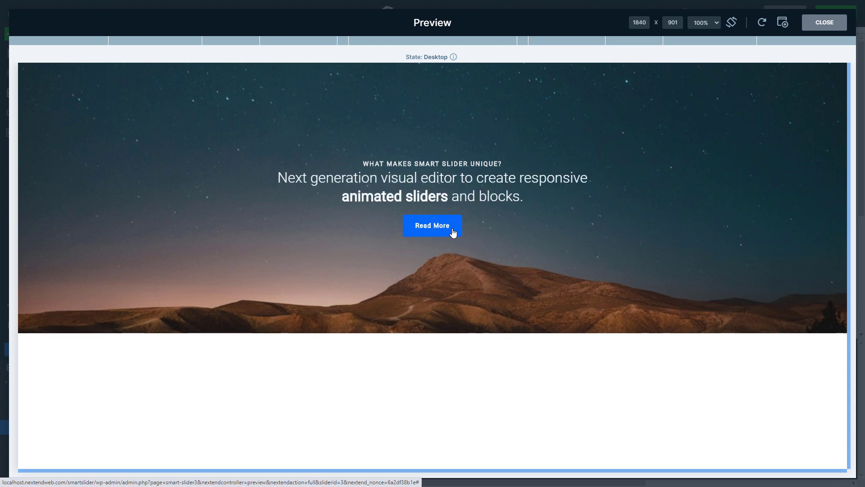
click(452, 233)
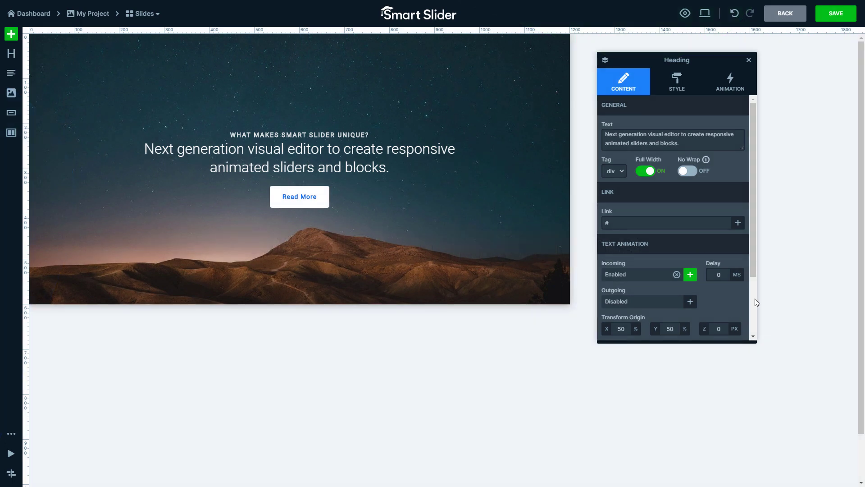
Play the slide to watch the heading's words come in one by one.
key(space)
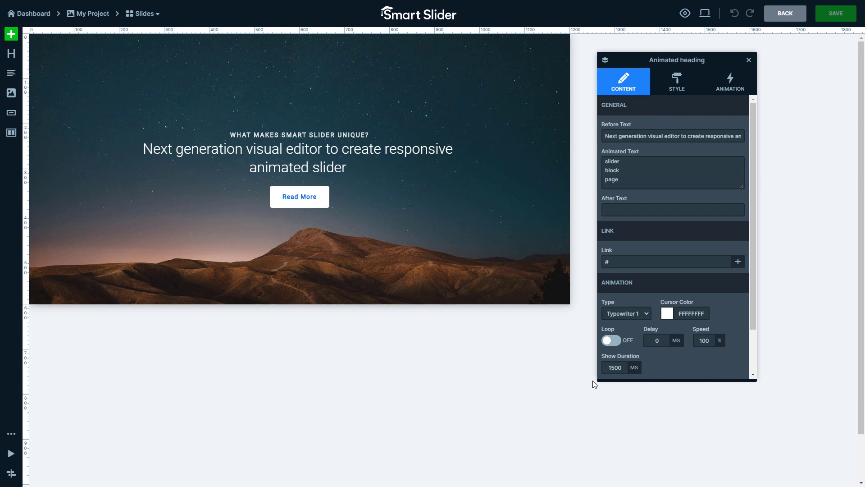
Play the slide to watch the Typewriter 1 effect cycle through slider, block and page.
key(space)
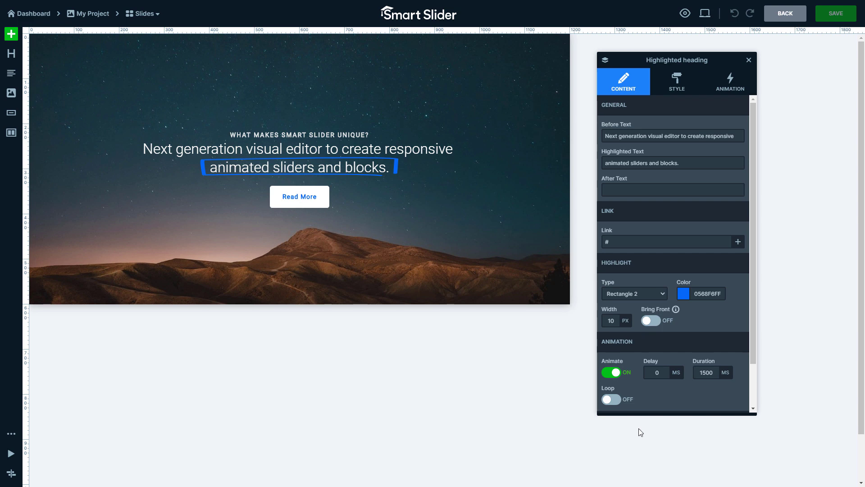
Replay the slide to see the blue Rectangle 2 highlight and the counters filling to 50.
click(784, 354)
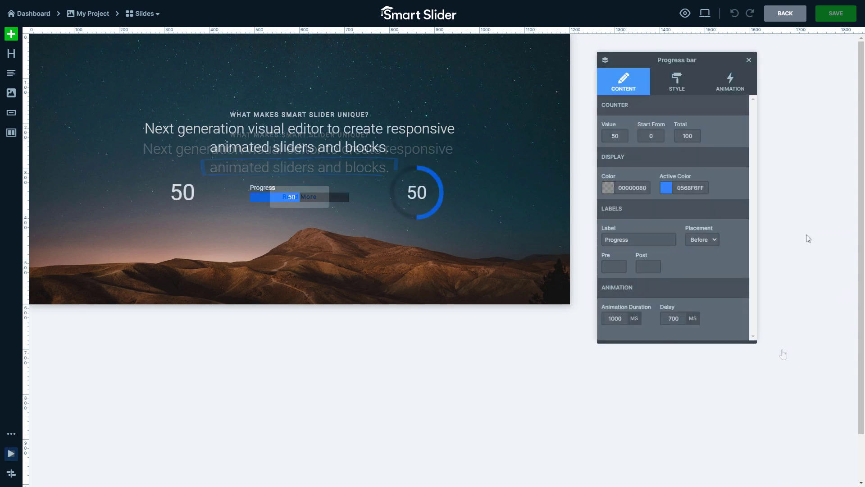
click(806, 235)
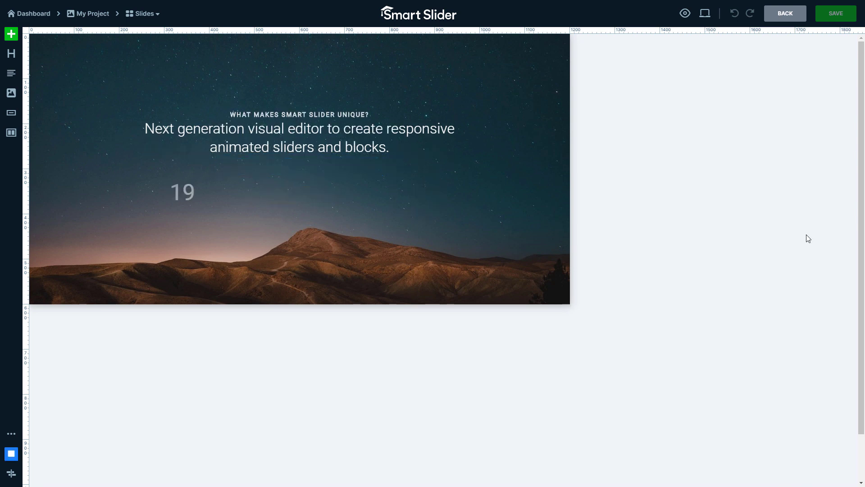